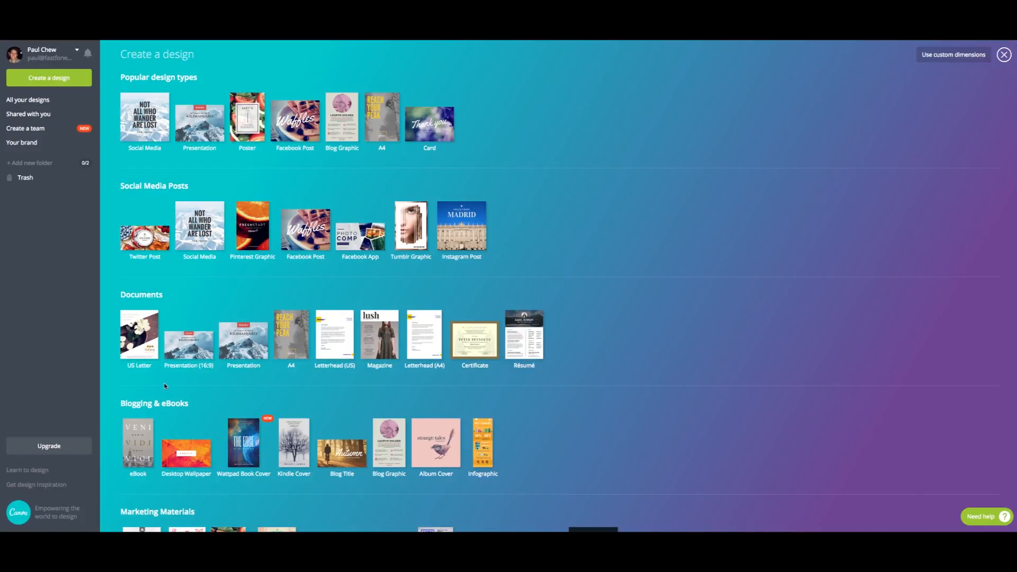
- Create a new eBook design and browse the ready-made Canva cover layouts
scroll(137, 432, down, 1)
click(137, 435)
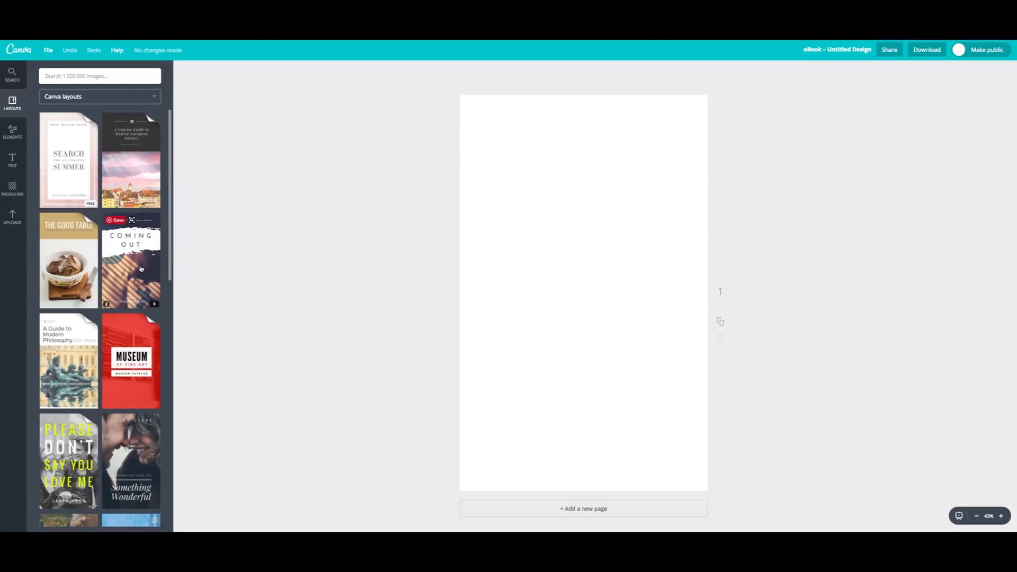
scroll(114, 273, down, 3)
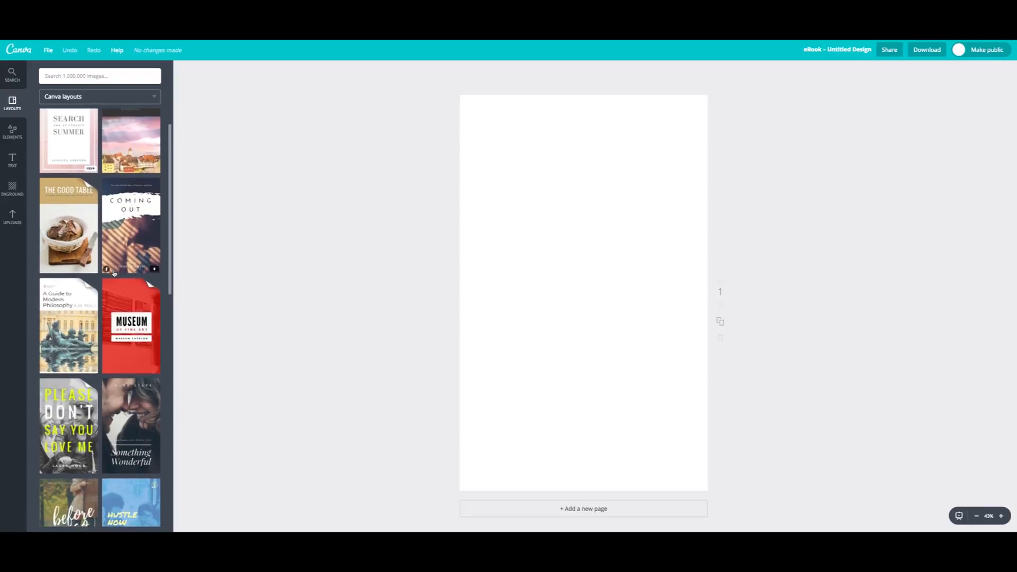
scroll(114, 273, up, 2)
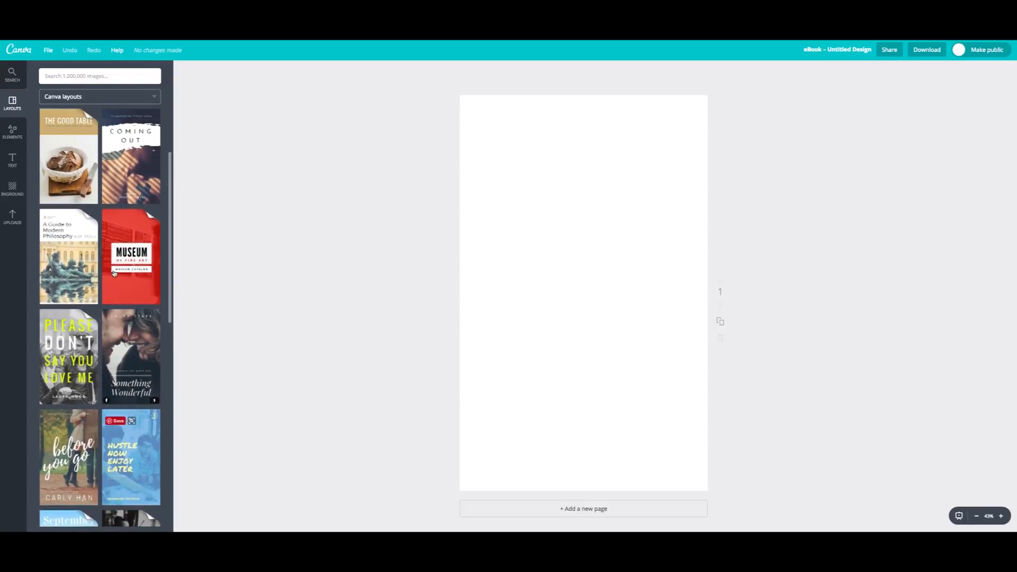
scroll(114, 274, up, 1)
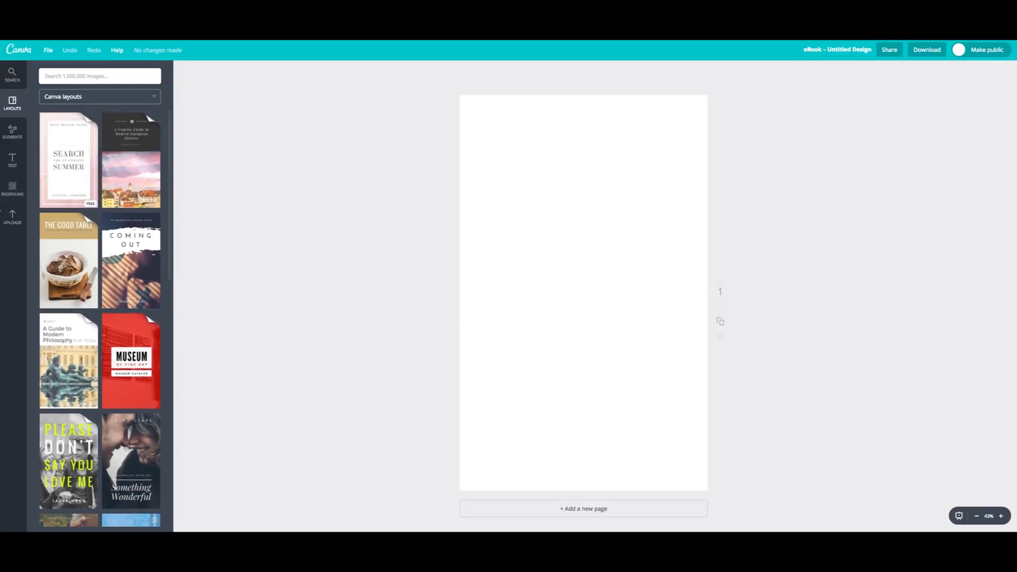
- Place the uploaded photo of wine glasses and a salmon dish on the page and enlarge it to cover the whole page
click(8, 218)
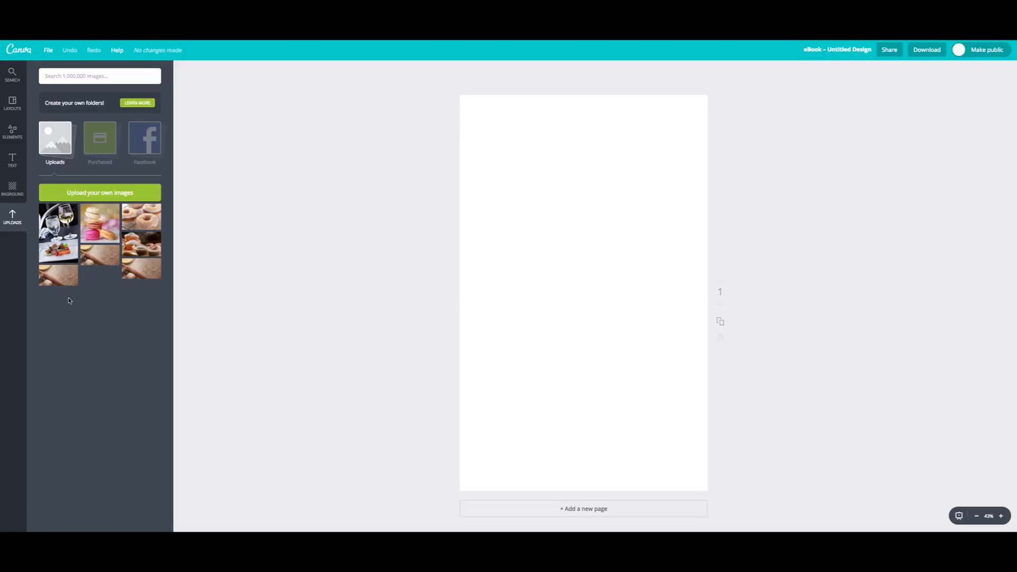
click(60, 235)
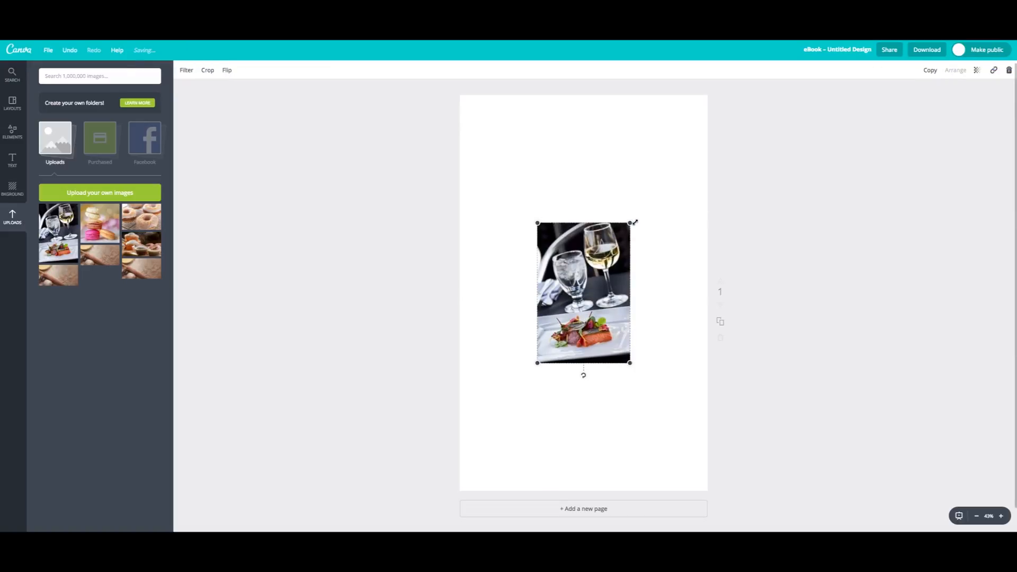
drag(632, 222, 761, 62)
drag(700, 99, 611, 239)
drag(656, 189, 729, 96)
click(662, 142)
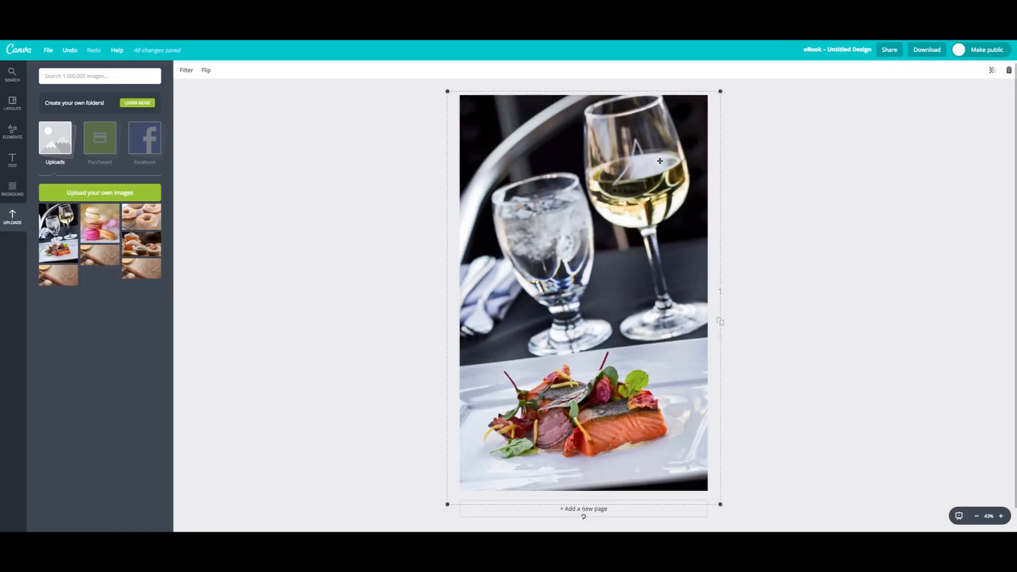
drag(647, 174, 646, 175)
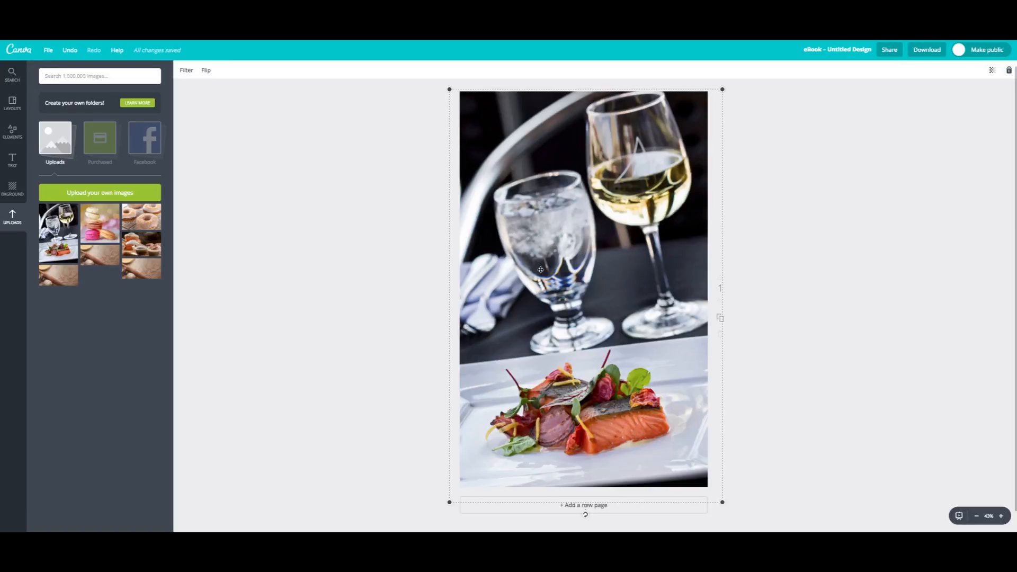
- Add a heading reading "5 TIPS" and move it to the upper part of the cover, over the glasses
click(14, 160)
drag(99, 120, 614, 310)
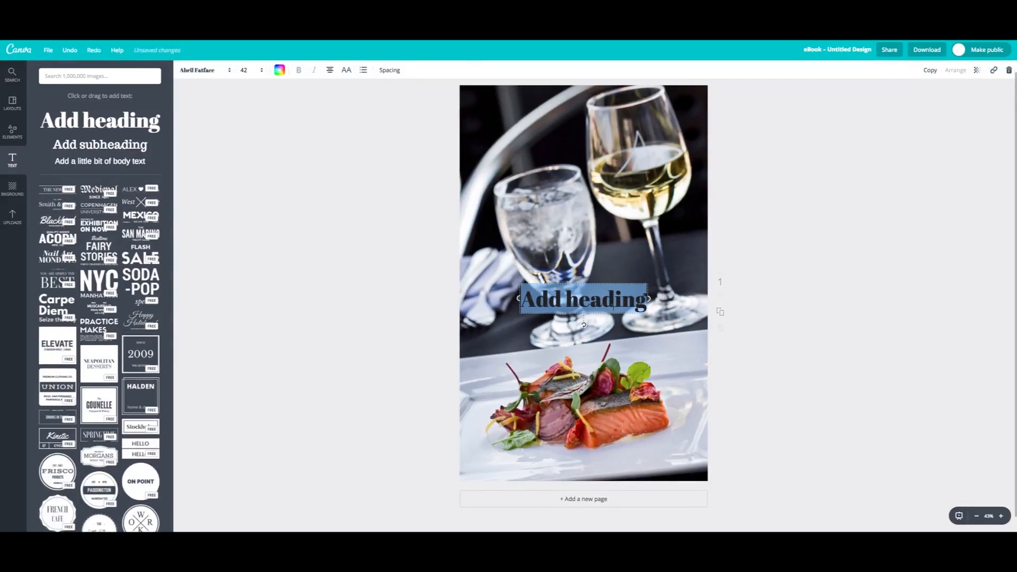
key(BackSpace)
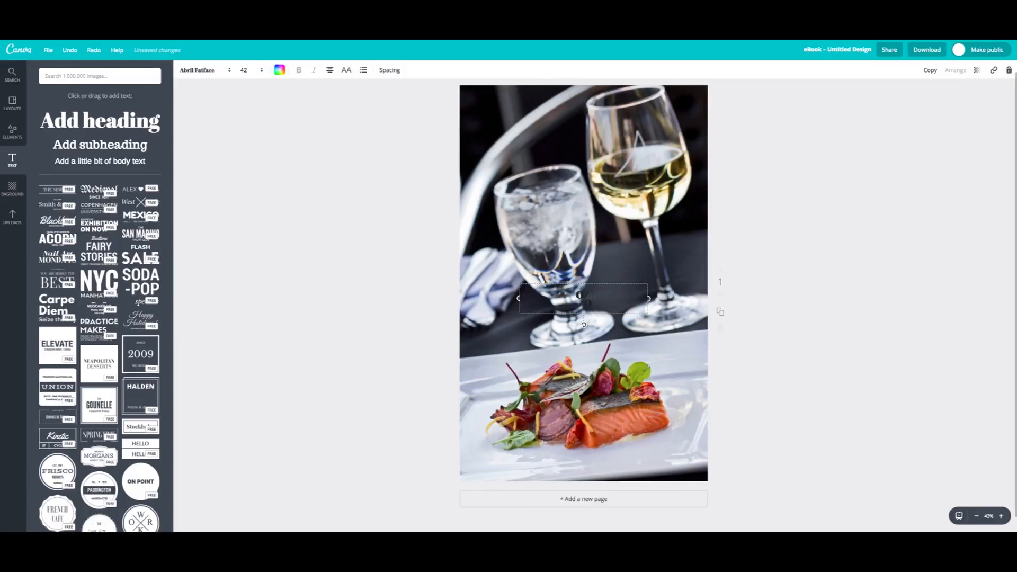
text(5 TIPS)
drag(569, 283, 575, 155)
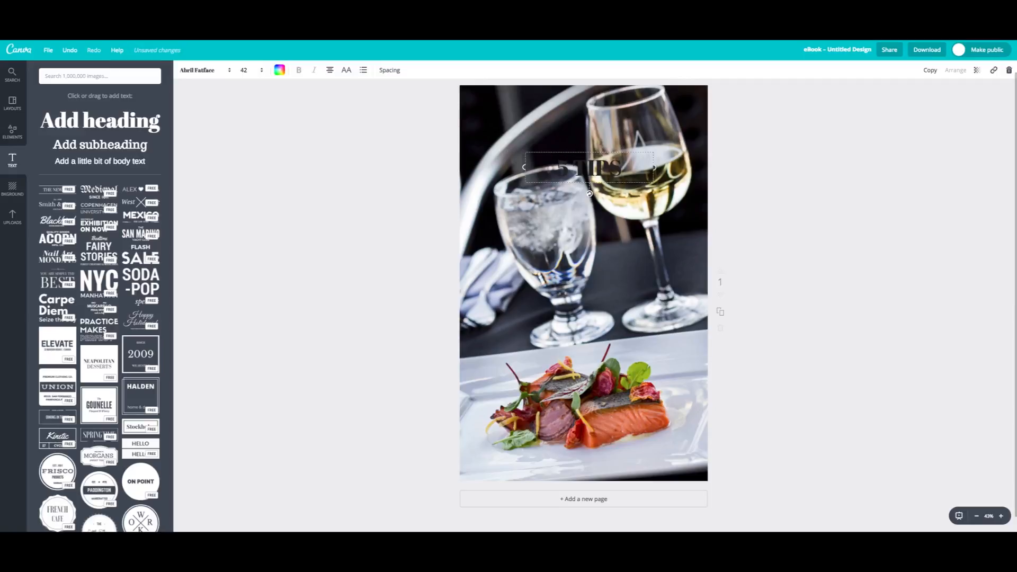
- Add a white square shape and reshape it into a wide, flat rectangle across the upper part of the cover
click(12, 133)
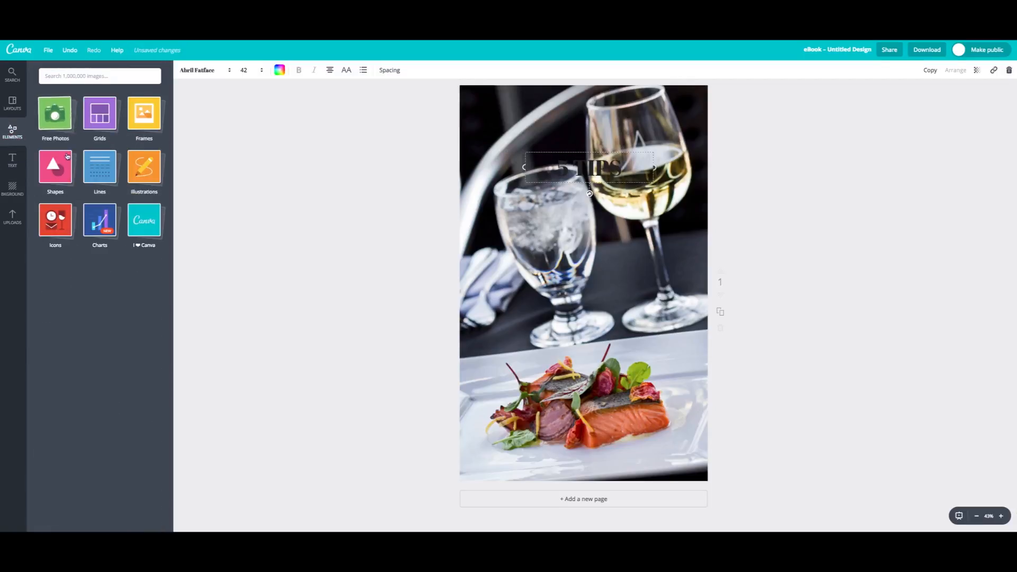
click(59, 166)
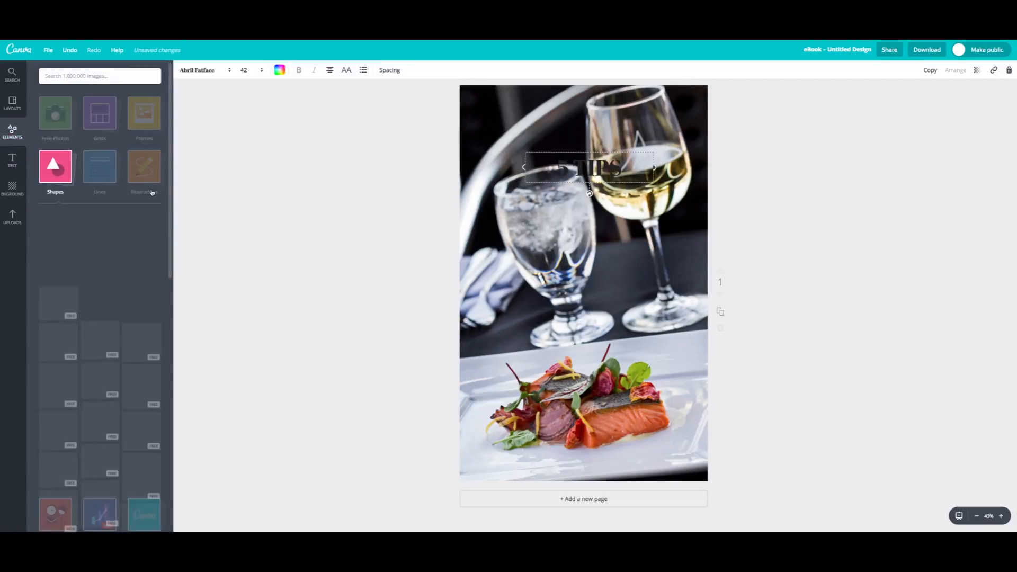
click(58, 227)
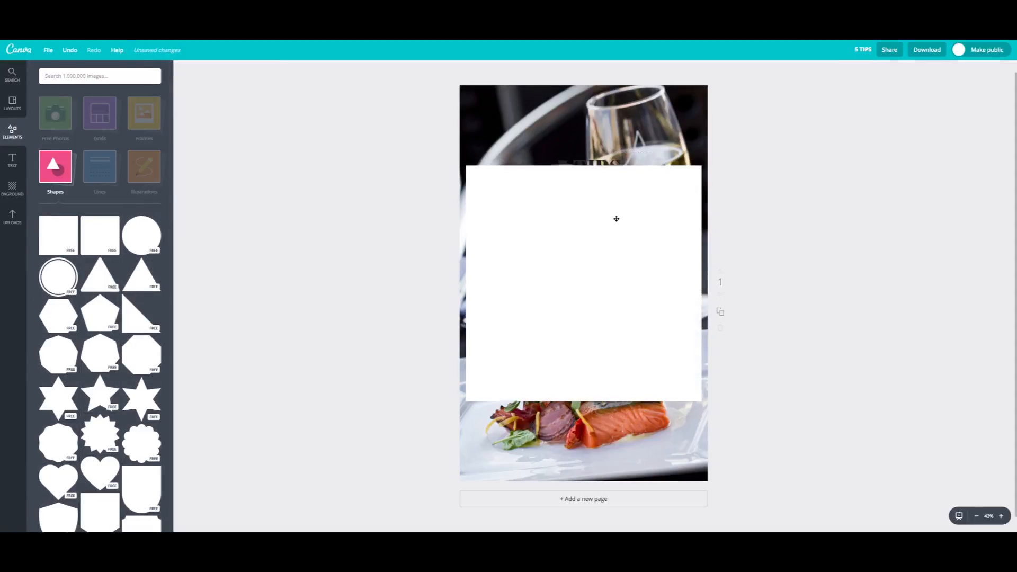
drag(584, 173, 599, 122)
drag(586, 173, 587, 175)
- Send the white rectangle behind the "5 TIPS" heading and move the heading up onto the rectangle
click(759, 161)
click(668, 147)
key(ctrl+bracketleft)
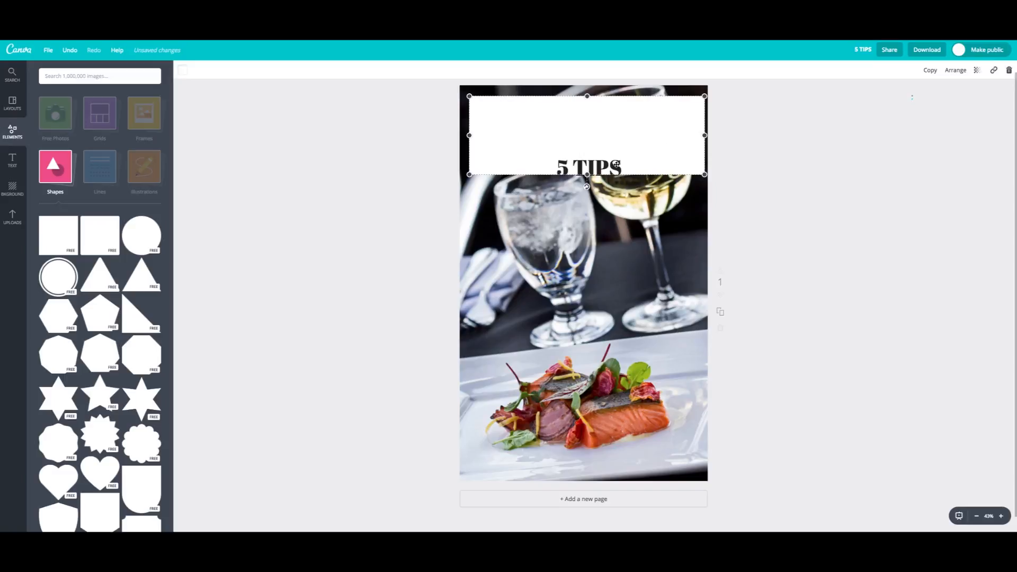
drag(616, 159, 614, 125)
- Extend the white rectangle downward below the heading and centre it horizontally on the page
click(588, 171)
drag(587, 175, 585, 216)
drag(664, 176, 661, 172)
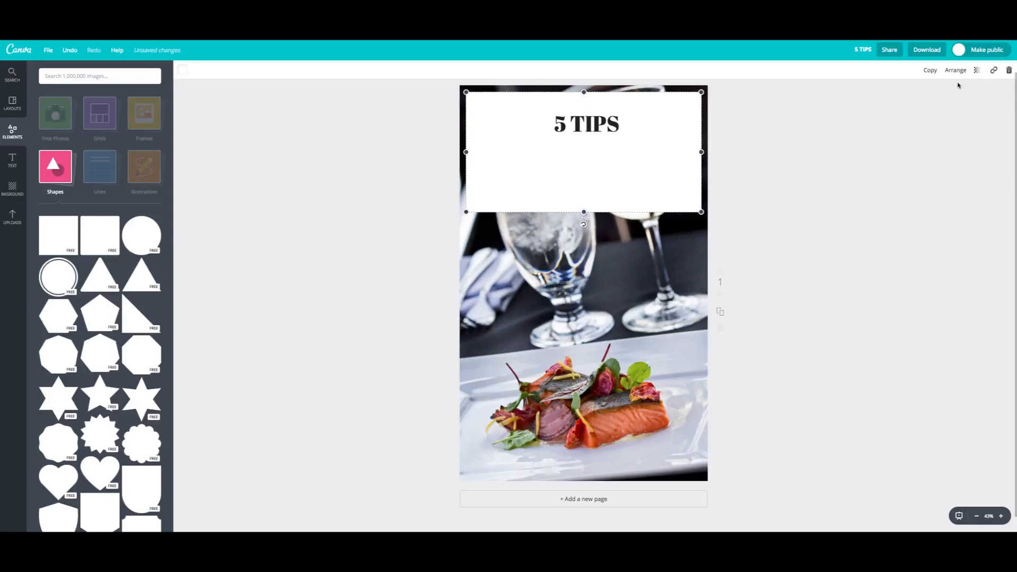
- Lower the white rectangle's opacity so the photo shows through, and deselect it
click(978, 71)
drag(962, 96, 953, 96)
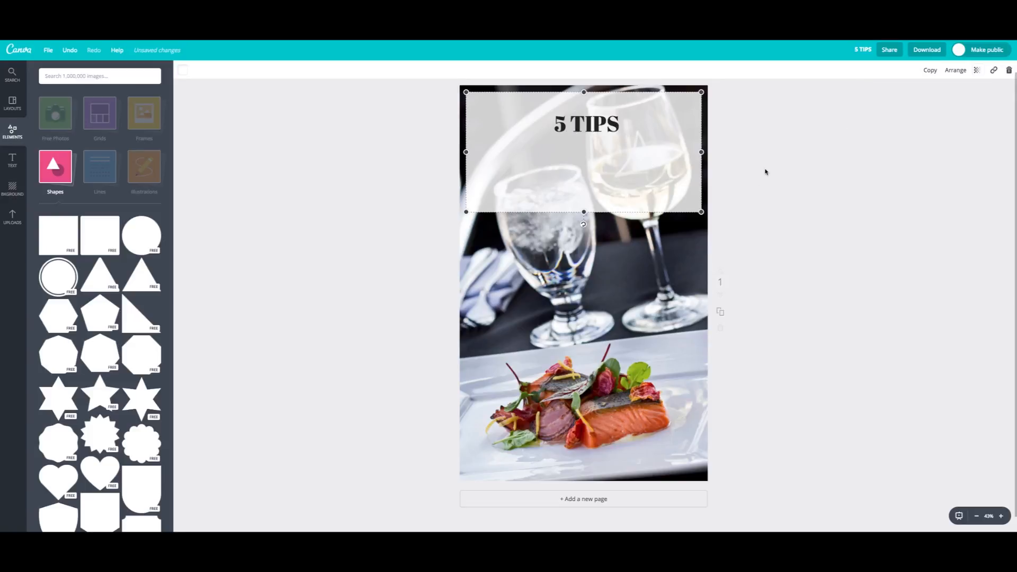
click(729, 162)
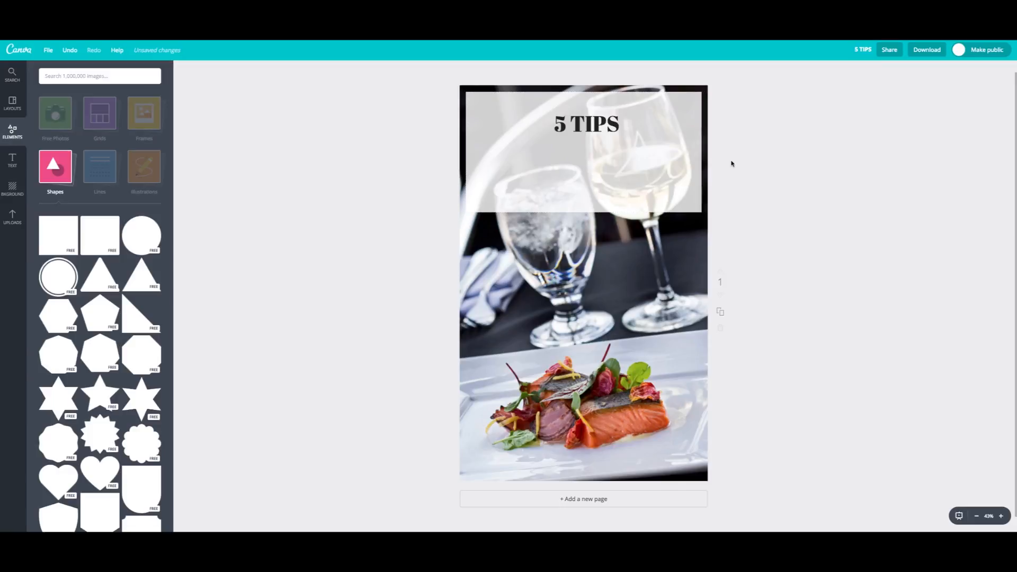